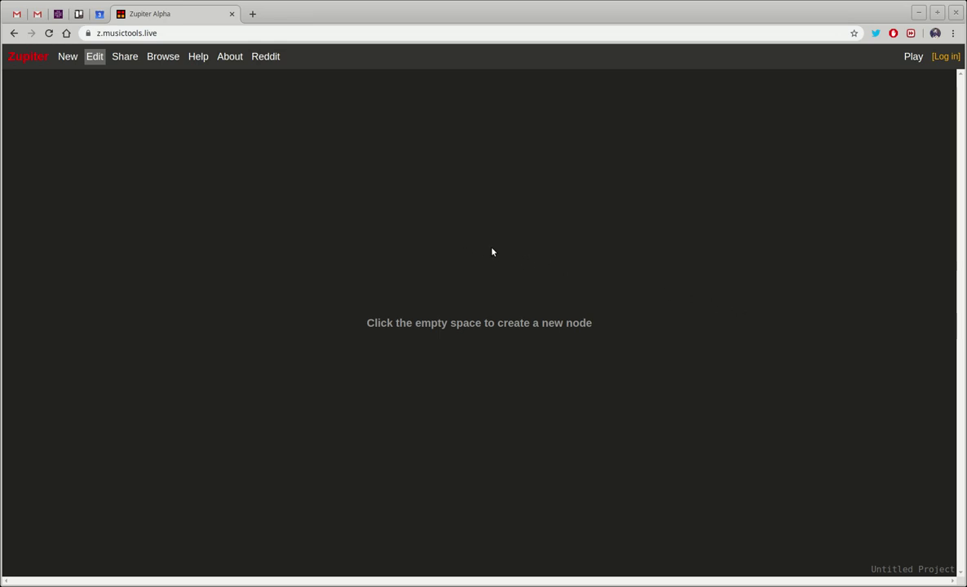
# - Add an AudioOut node and a Saw oscillator, placing the Saw left of AudioOut
pyautogui.click(542, 248)
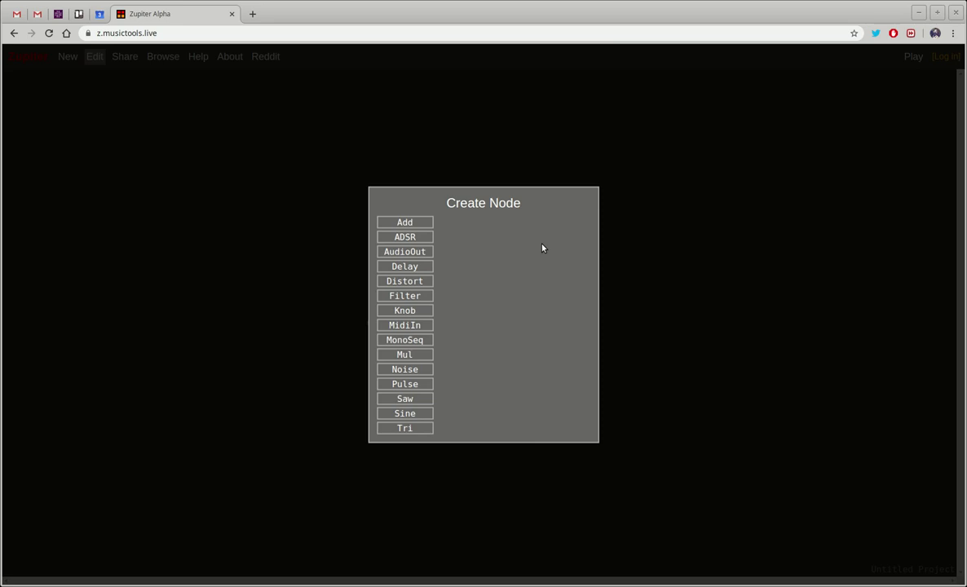
pyautogui.click(413, 254)
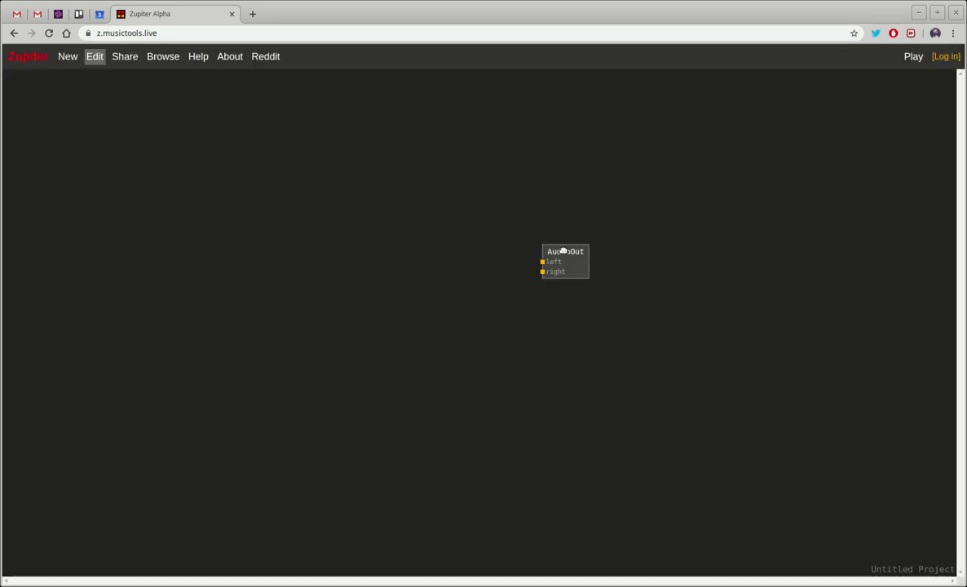
pyautogui.moveTo(561, 250); pyautogui.dragTo(663, 231)
pyautogui.click(379, 255)
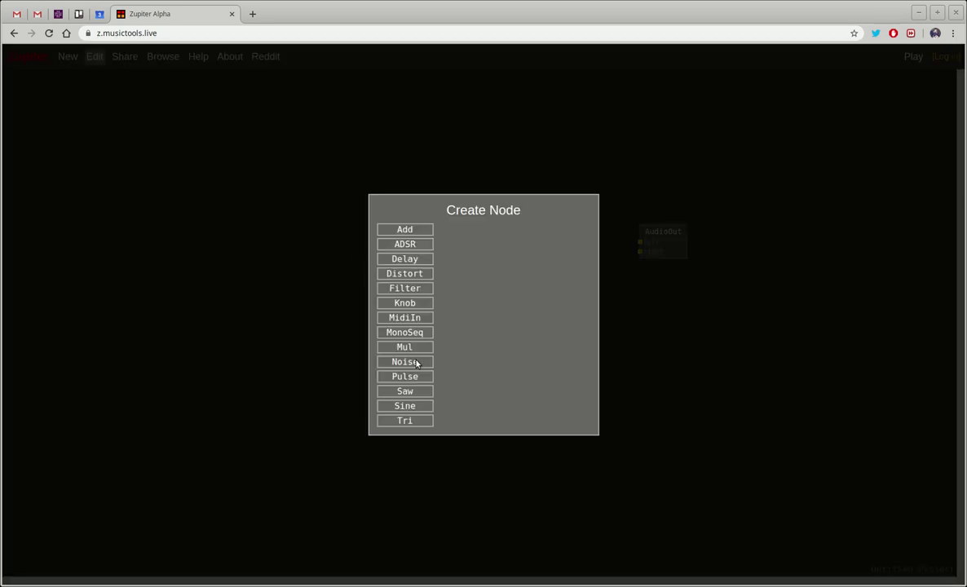
pyautogui.click(411, 392)
pyautogui.moveTo(367, 261); pyautogui.dragTo(523, 243)
# - Add a Knob wired to the Saw's frequency and set its maximum value to 300
pyautogui.doubleClick(350, 261)
pyautogui.click(400, 303)
pyautogui.moveTo(372, 265); pyautogui.dragTo(482, 243)
pyautogui.doubleClick(392, 231)
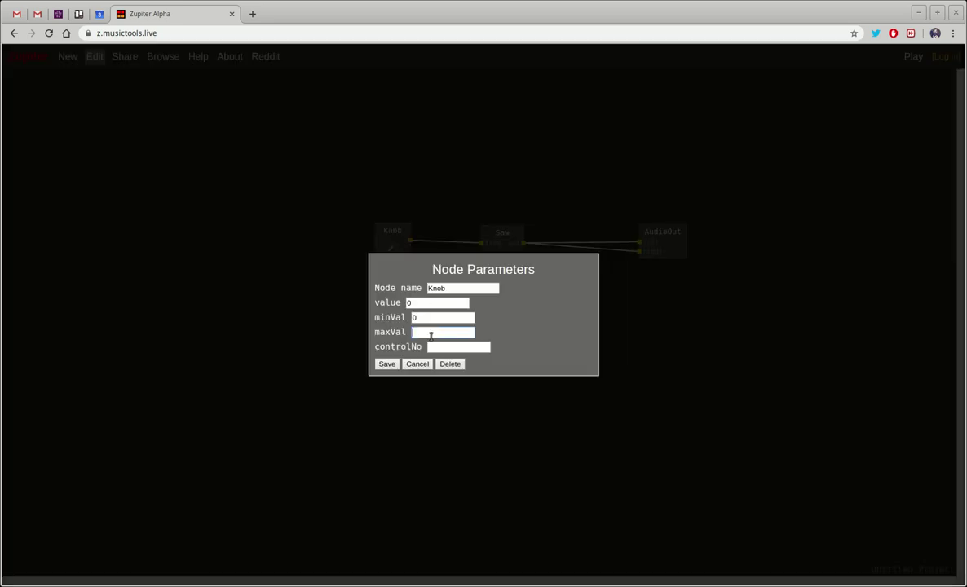
pyautogui.click(388, 364)
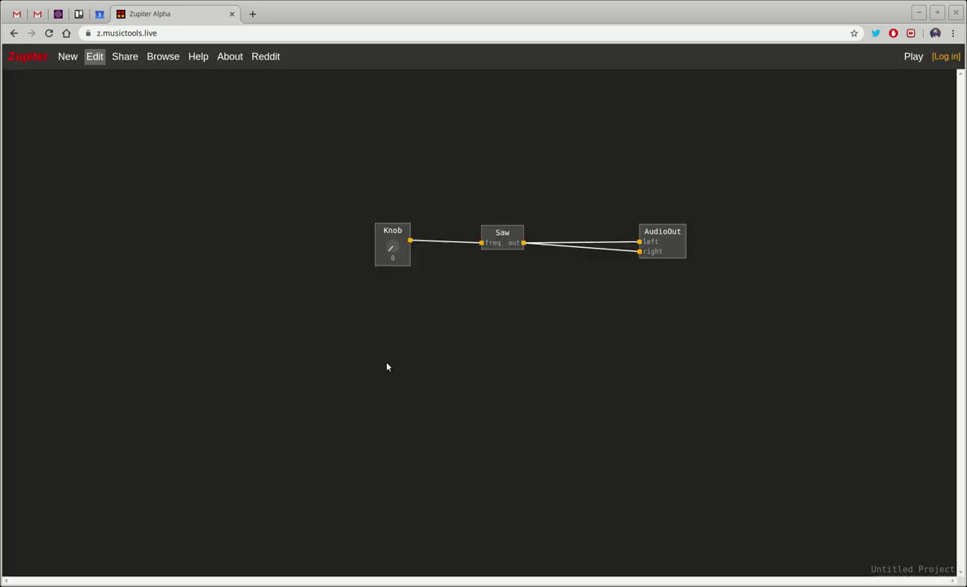
# - Play the patch while raising the Knob toward 114, stop it, and open Browse
pyautogui.click(913, 57)
pyautogui.moveTo(392, 249)
pyautogui.mouseDown()
pyautogui.moveTo(393, 225)
pyautogui.moveTo(391, 250)
pyautogui.mouseUp()
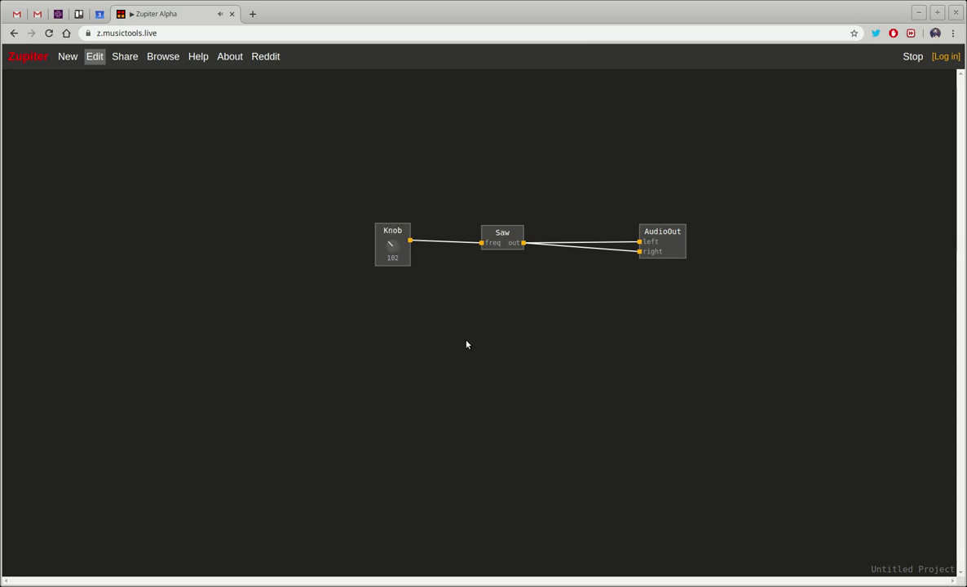
pyautogui.press('space')
pyautogui.moveTo(391, 249)
pyautogui.mouseDown()
pyautogui.moveTo(393, 226)
pyautogui.moveTo(397, 248)
pyautogui.mouseUp()
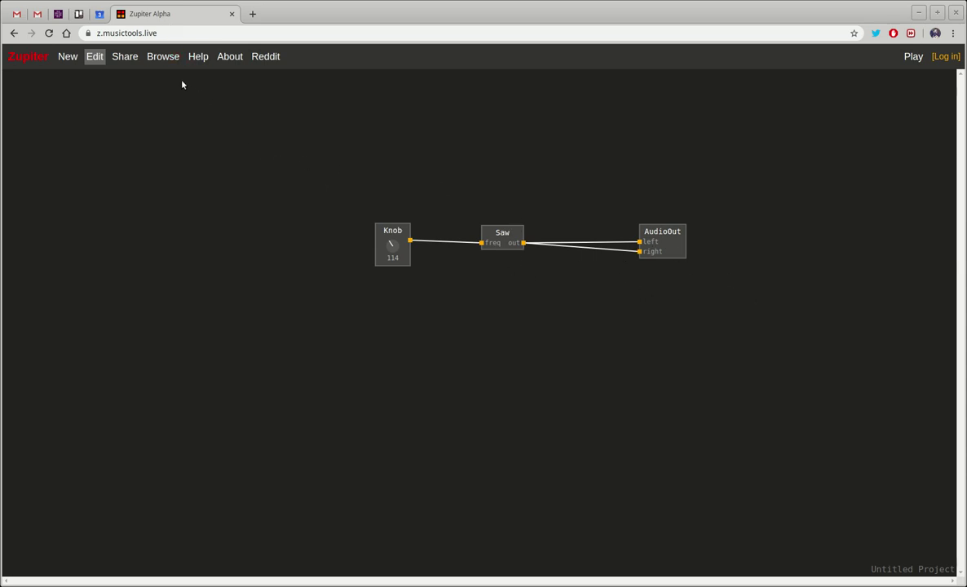
pyautogui.click(168, 59)
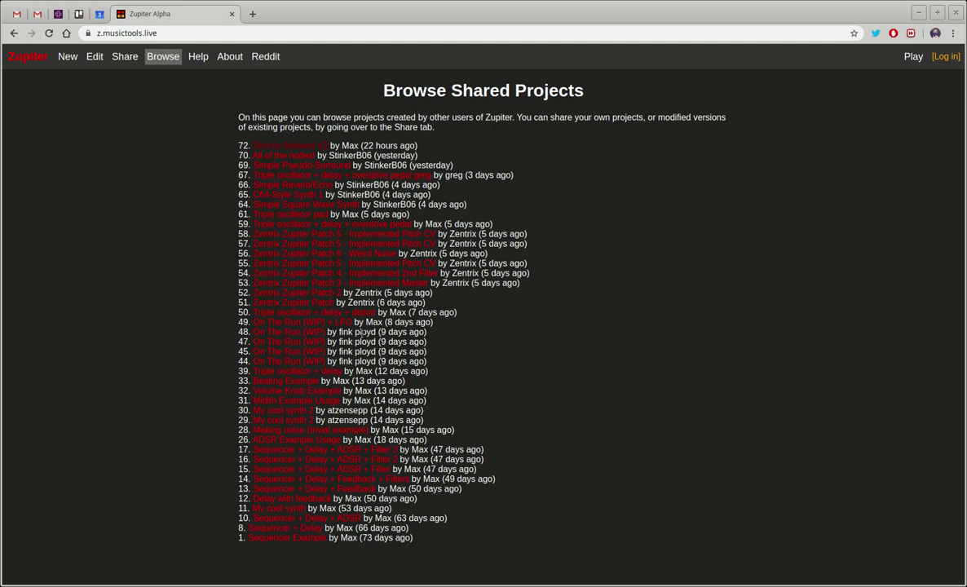
# - Open shared project #50 'Triple oscillator + delay + distort' from the Browse list
pyautogui.click(335, 313)
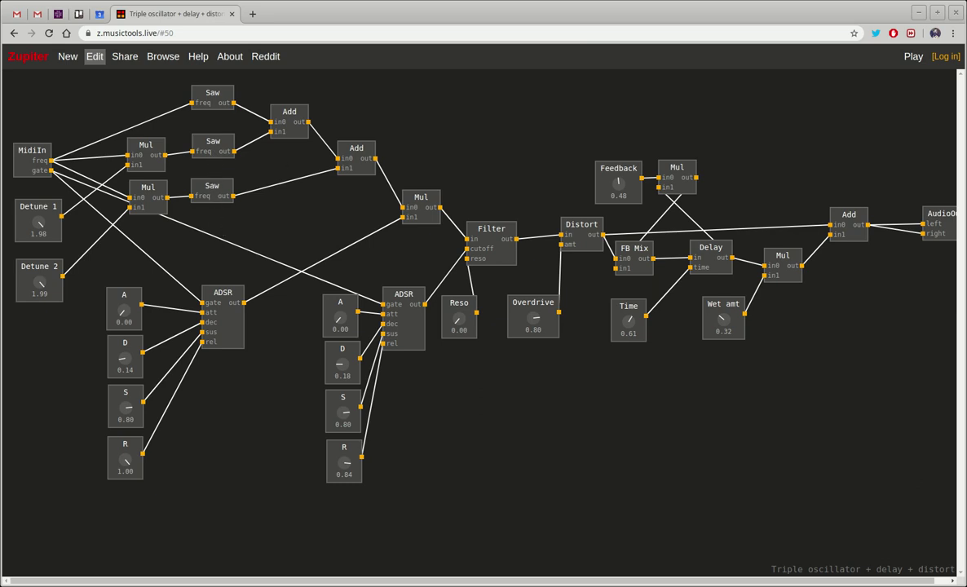
# - Play the patch, set Wet amt to 0.30 and Overdrive to 0.23, then stop playback
pyautogui.click(913, 56)
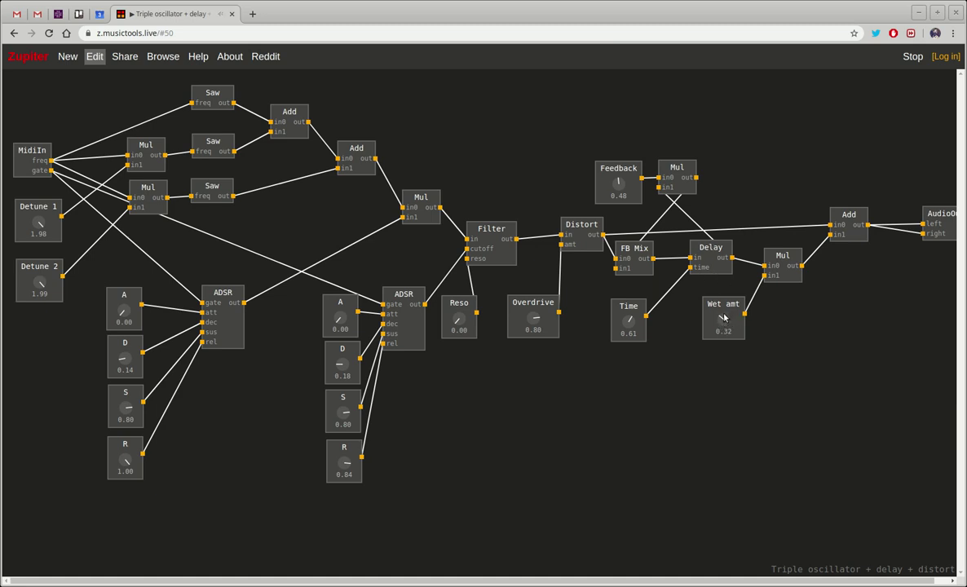
pyautogui.moveTo(724, 318)
pyautogui.mouseDown()
pyautogui.moveTo(730, 342)
pyautogui.moveTo(718, 306)
pyautogui.moveTo(718, 331)
pyautogui.mouseUp()
pyautogui.moveTo(536, 319); pyautogui.dragTo(535, 347)
pyautogui.doubleClick(533, 321)
pyautogui.click(911, 56)
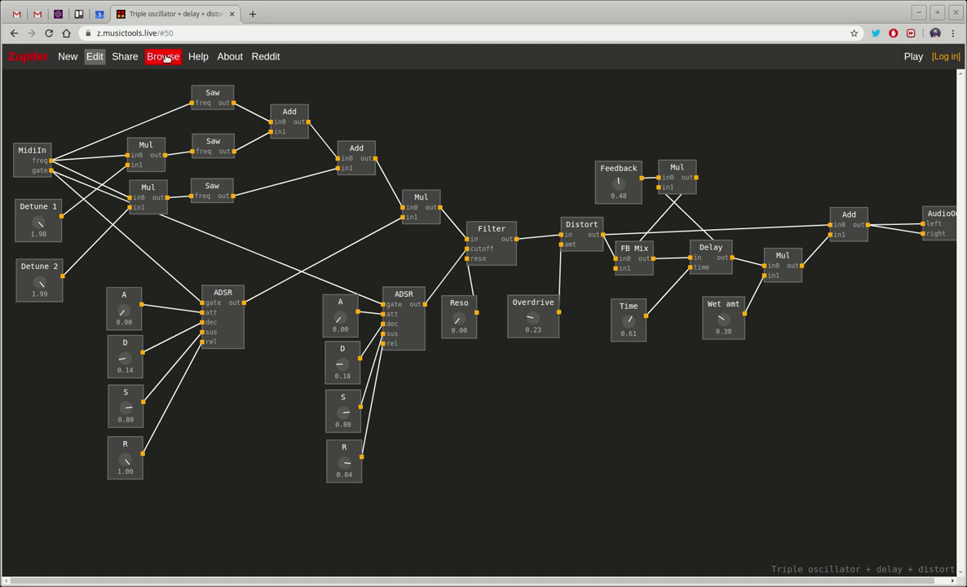
# - Go back to the shared projects list and open #72 'Techno Beloved V2'
pyautogui.click(163, 57)
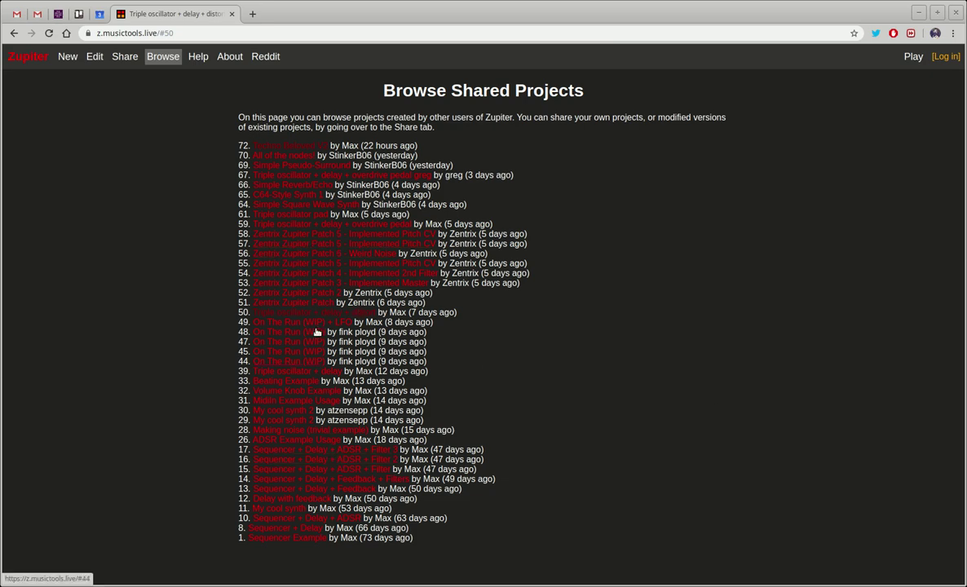
pyautogui.click(269, 145)
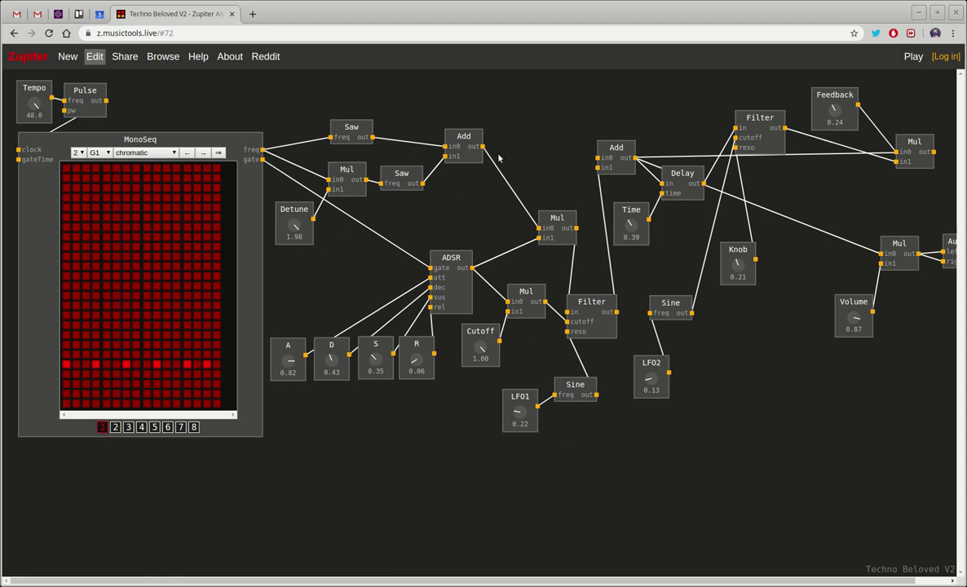
# - Start playback, drop the attack to 0.00, and sweep the Cutoff and Volume knobs
pyautogui.press('space')
pyautogui.moveTo(281, 344); pyautogui.dragTo(304, 406)
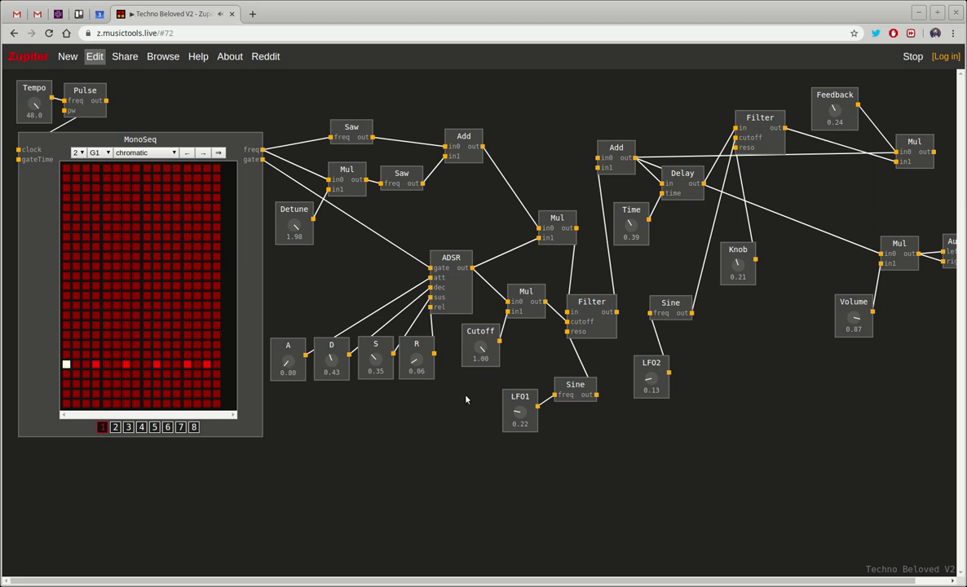
pyautogui.moveTo(481, 348); pyautogui.dragTo(490, 391)
pyautogui.moveTo(854, 319); pyautogui.dragTo(861, 361)
pyautogui.moveTo(481, 350); pyautogui.dragTo(482, 317)
pyautogui.moveTo(853, 314)
pyautogui.mouseDown()
pyautogui.moveTo(851, 277)
pyautogui.moveTo(854, 295)
pyautogui.mouseUp()
# - Switch MonoSeq to pattern 4, settle Cutoff at 0.68 and Volume at 0.19, then stop
pyautogui.click(141, 427)
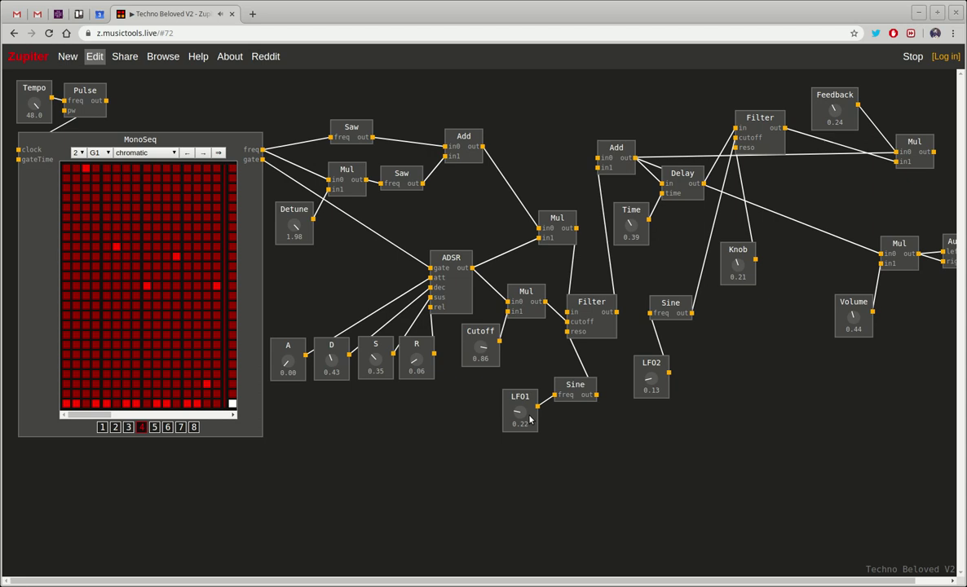
pyautogui.moveTo(478, 348)
pyautogui.mouseDown()
pyautogui.moveTo(479, 363)
pyautogui.moveTo(479, 353)
pyautogui.mouseUp()
pyautogui.moveTo(853, 317); pyautogui.dragTo(862, 330)
pyautogui.moveTo(867, 334); pyautogui.dragTo(870, 335)
pyautogui.moveTo(854, 322); pyautogui.dragTo(853, 317)
pyautogui.press('space')
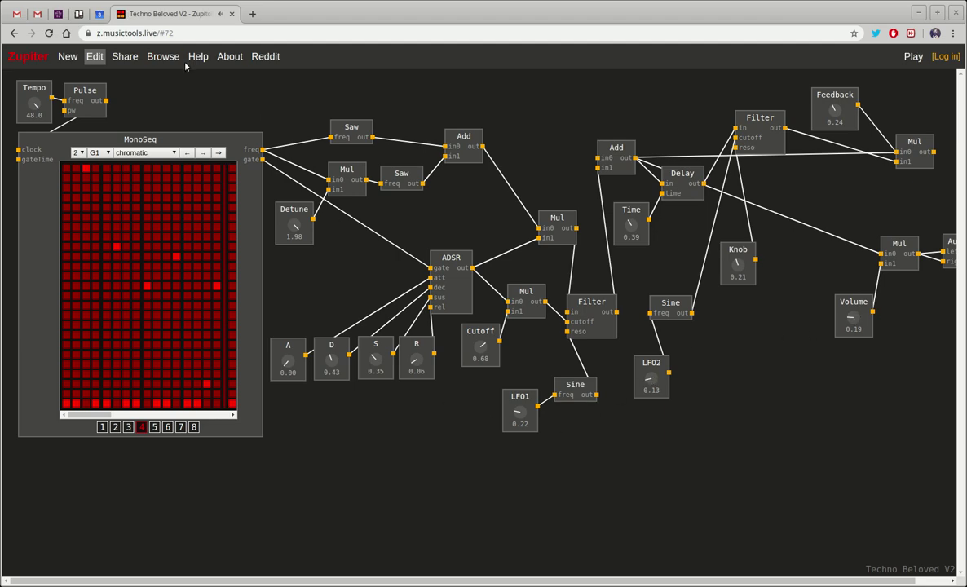
# - Nudge the Mul node left and the Filter node up-right, then return to Browse
pyautogui.click(163, 57)
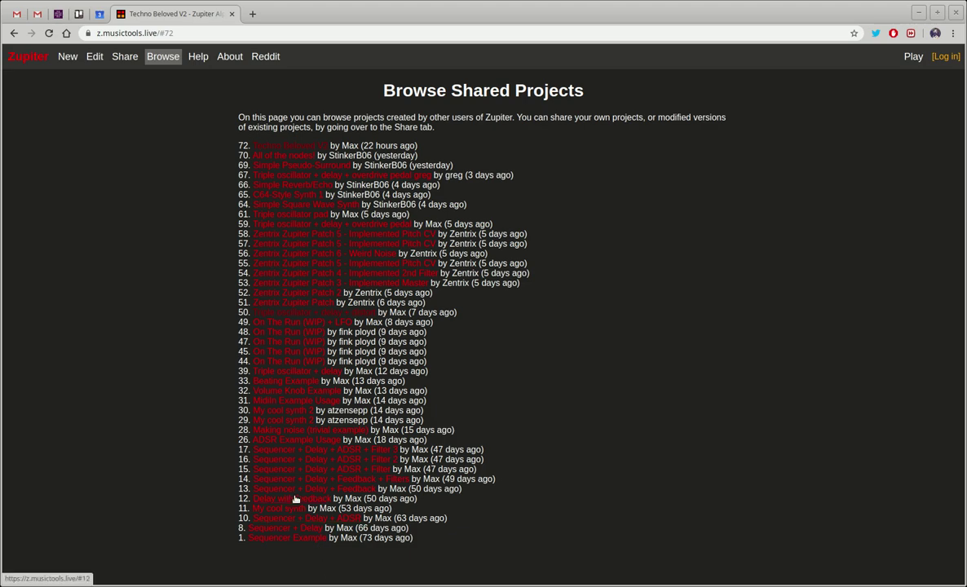
pyautogui.click(94, 57)
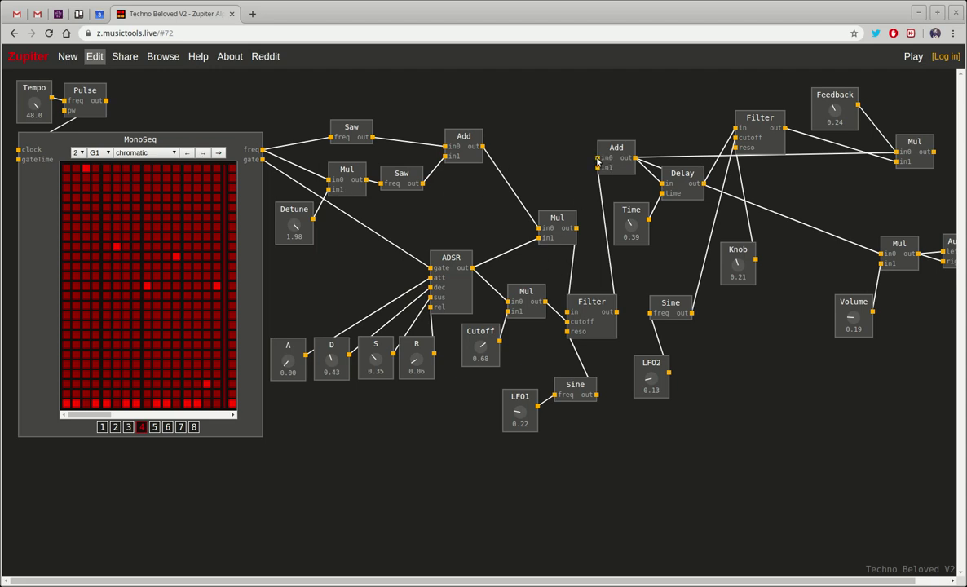
pyautogui.moveTo(550, 215); pyautogui.dragTo(534, 201)
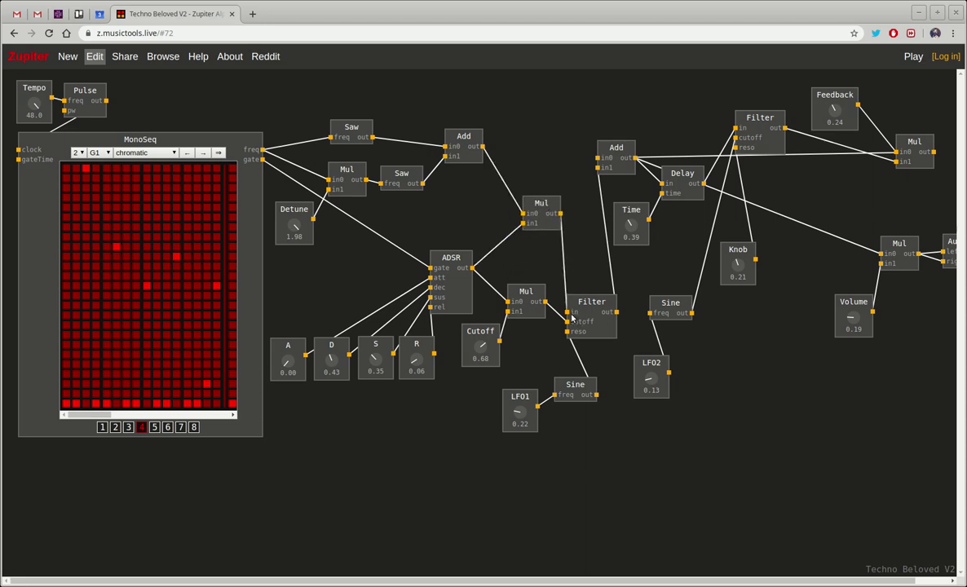
pyautogui.moveTo(580, 302); pyautogui.dragTo(589, 297)
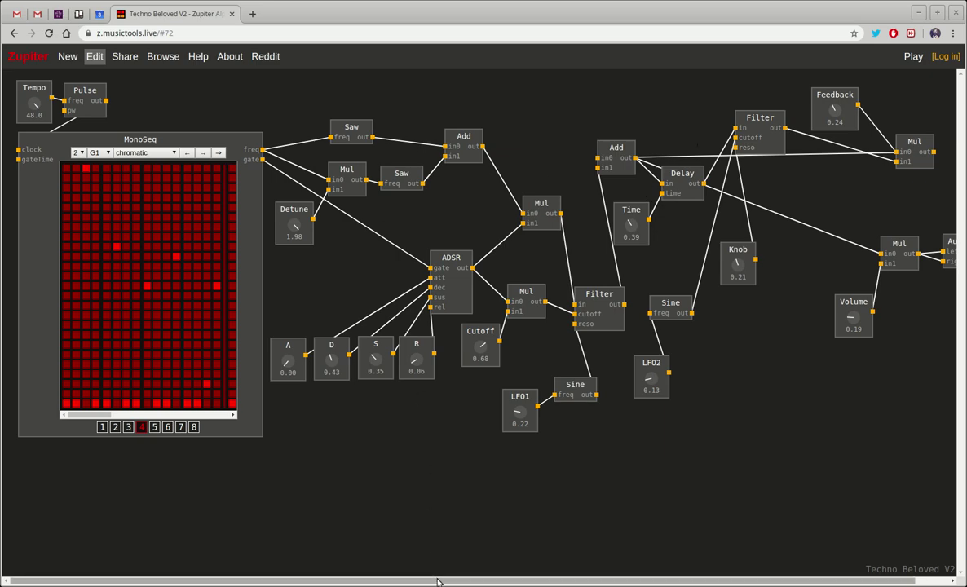
pyautogui.moveTo(438, 581); pyautogui.dragTo(347, 582)
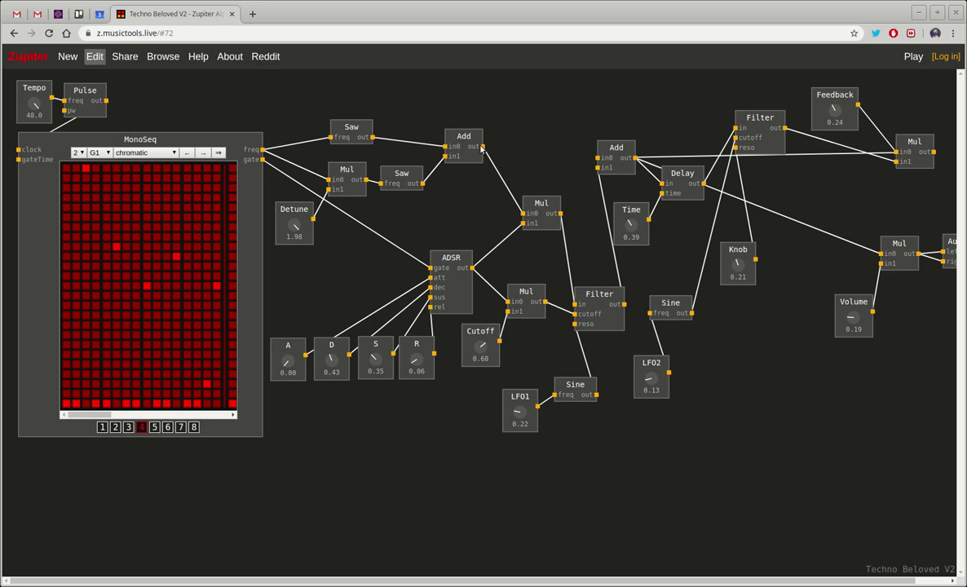
pyautogui.click(163, 57)
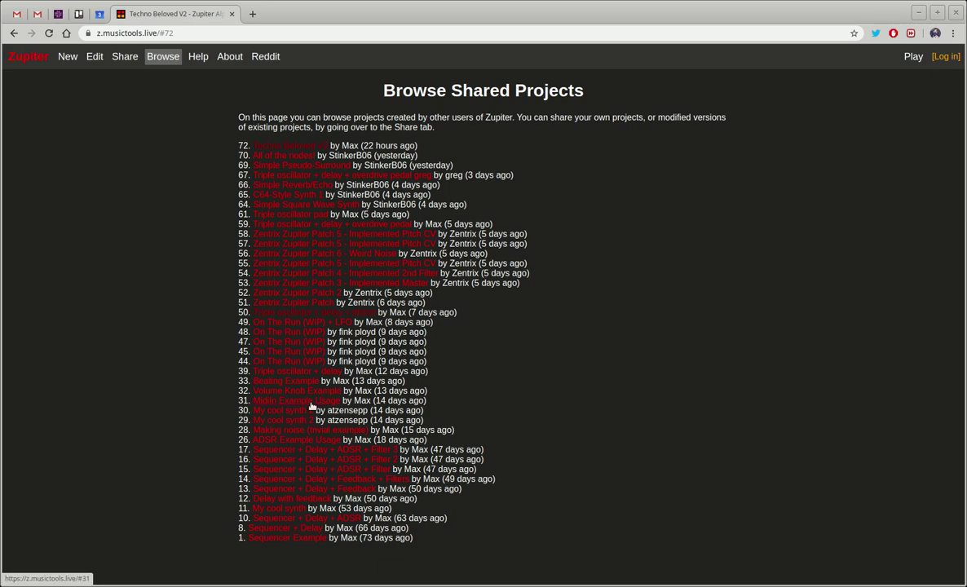
# - Open shared project #39 'Triple oscillator + delay' and scroll the canvas slightly
pyautogui.click(311, 373)
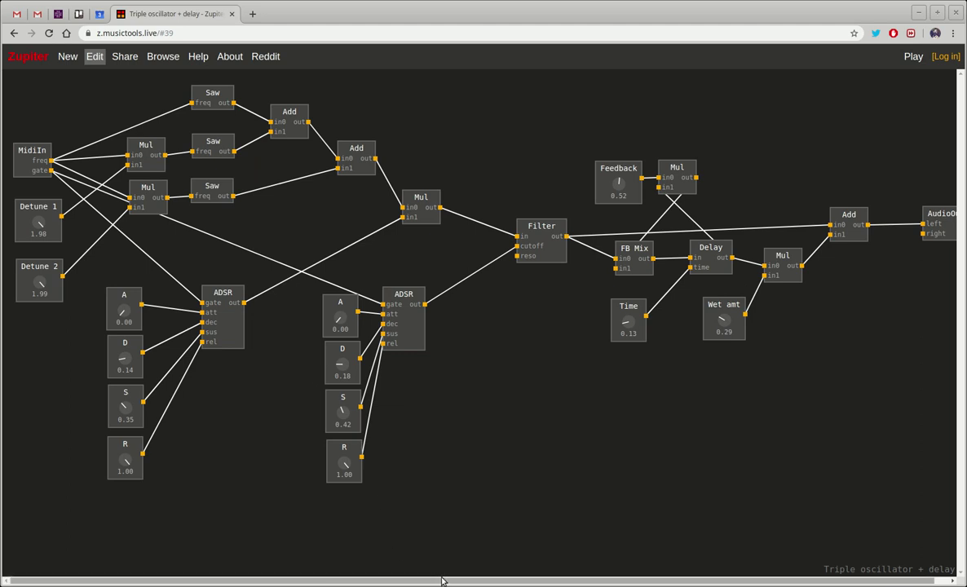
pyautogui.moveTo(447, 580)
pyautogui.mouseDown()
pyautogui.moveTo(465, 582)
pyautogui.moveTo(451, 583)
pyautogui.mouseUp()
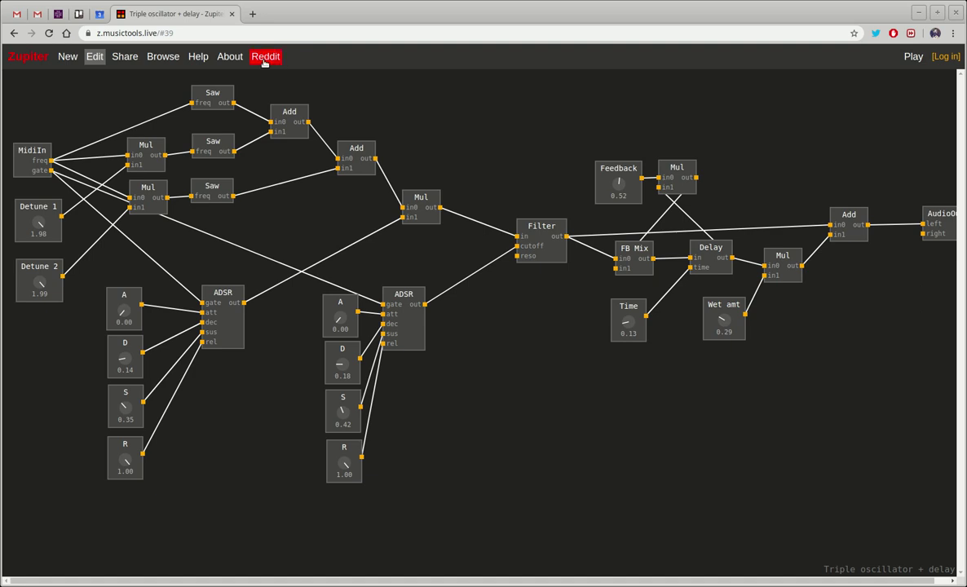
# - Open the r/musictools Reddit community in a new tab, then go back to the Zupiter patch
pyautogui.click(264, 59)
pyautogui.click(220, 14)
pyautogui.click(295, 15)
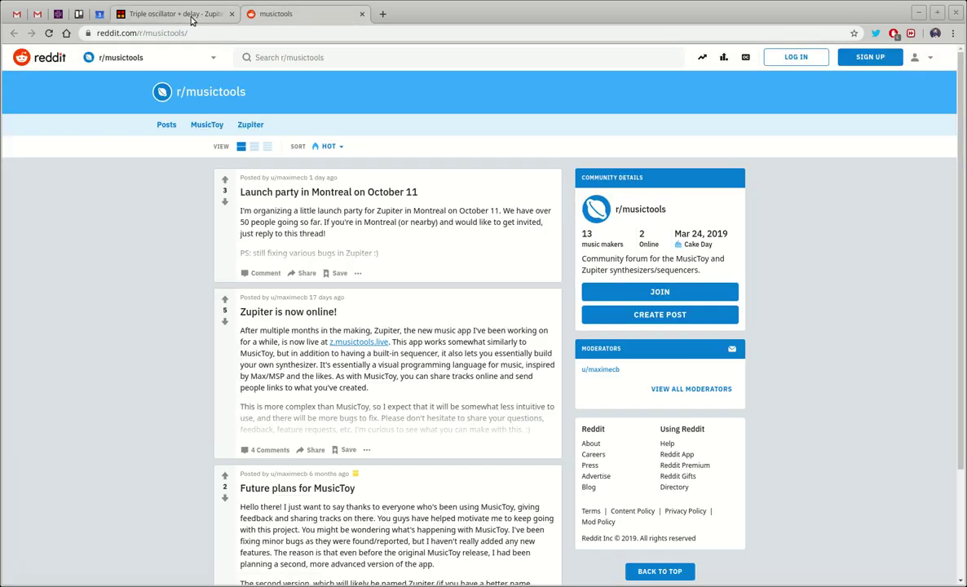
pyautogui.click(193, 18)
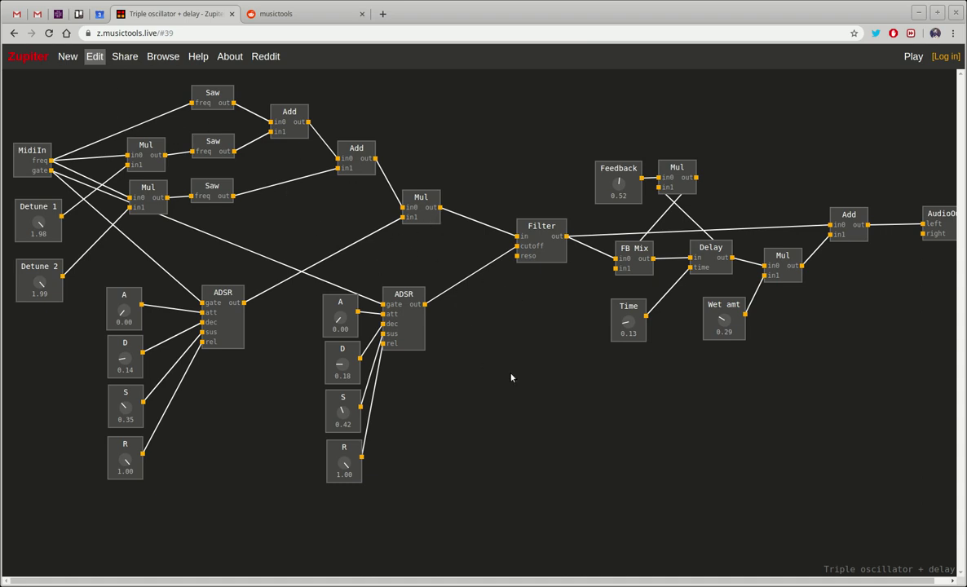
pyautogui.click(125, 57)
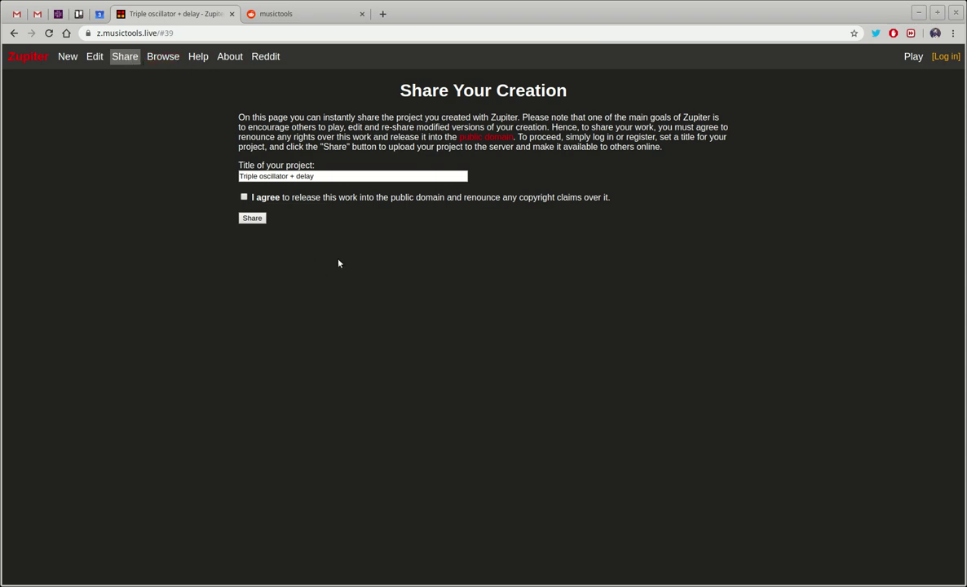
pyautogui.click(163, 57)
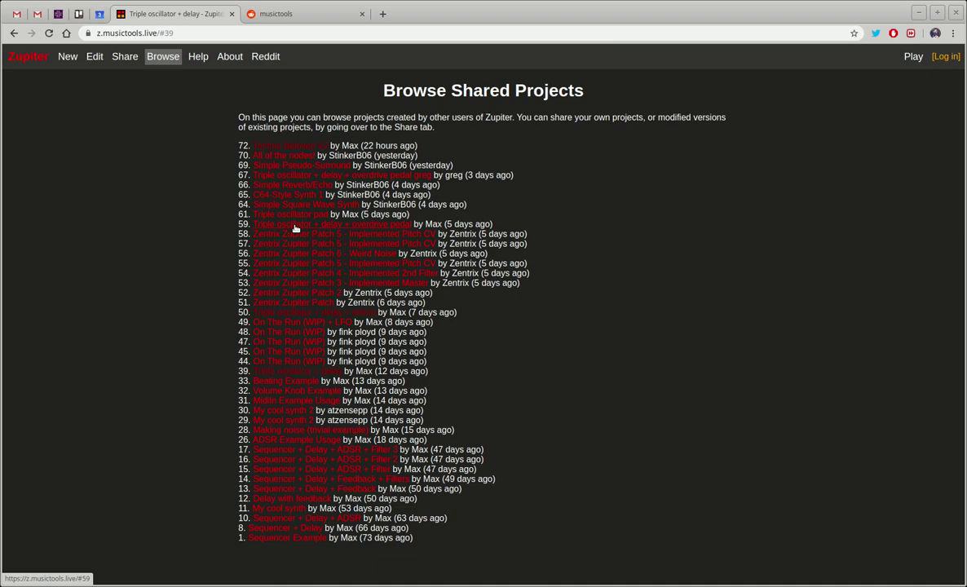
pyautogui.click(94, 59)
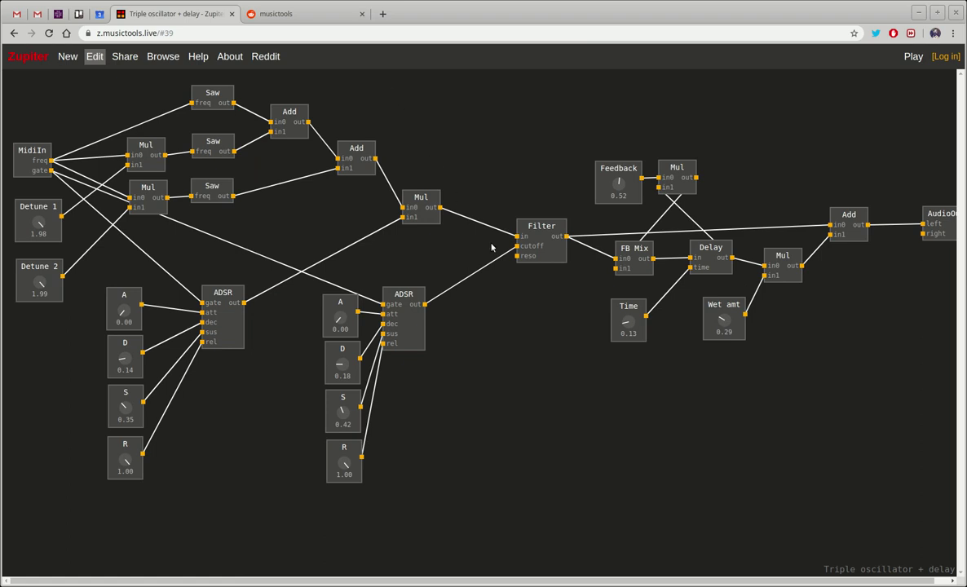